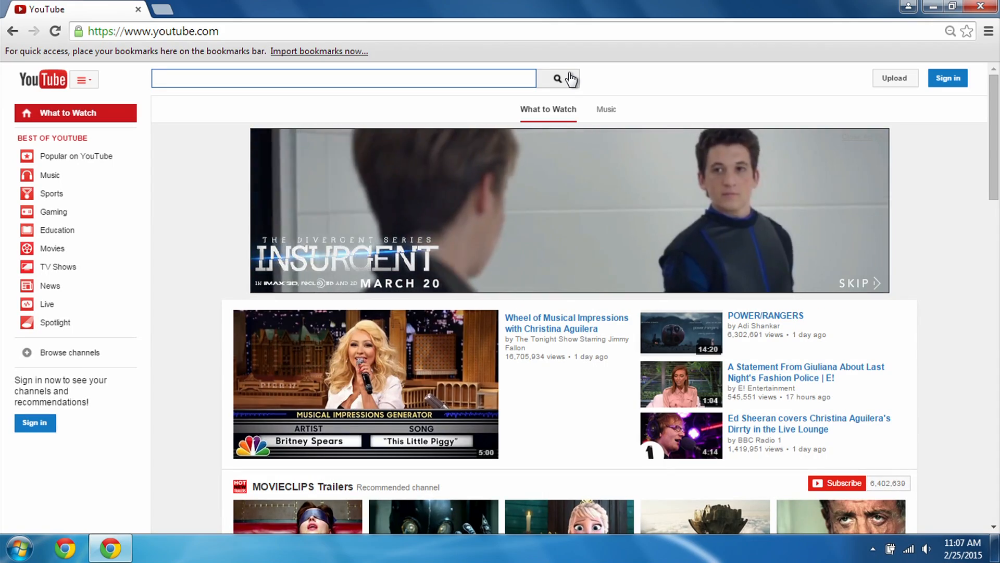
{"action": "type", "text": "amcrest"}
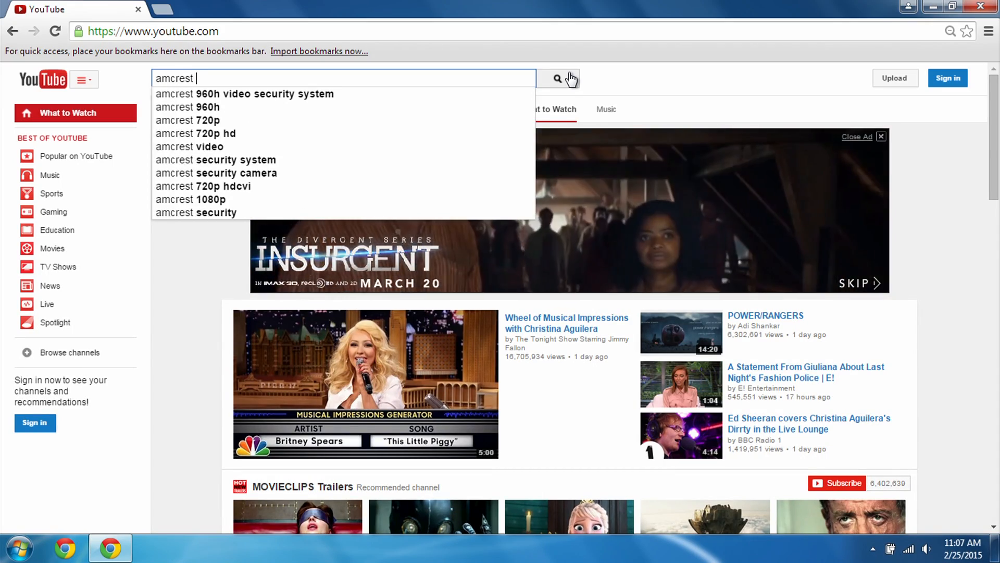
{"action": "type", "text": " remote access"}
Search 'amcrest remote access', go to the Amcrest Technologies channel and start the UPnP remote-access video
{"action": "left_click", "coordinate": [571, 78]}
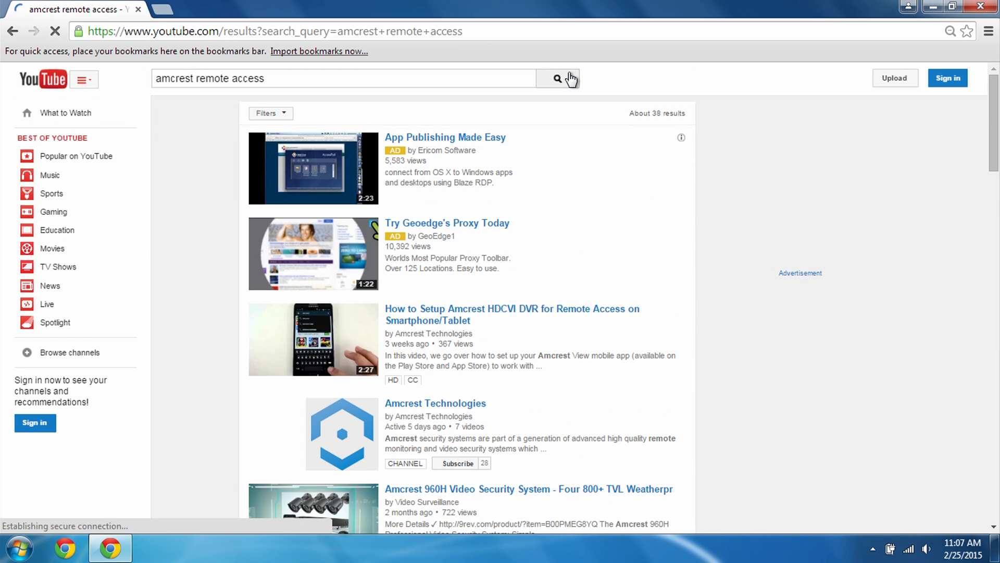
{"action": "left_click", "coordinate": [466, 403]}
{"action": "left_click", "coordinate": [602, 360]}
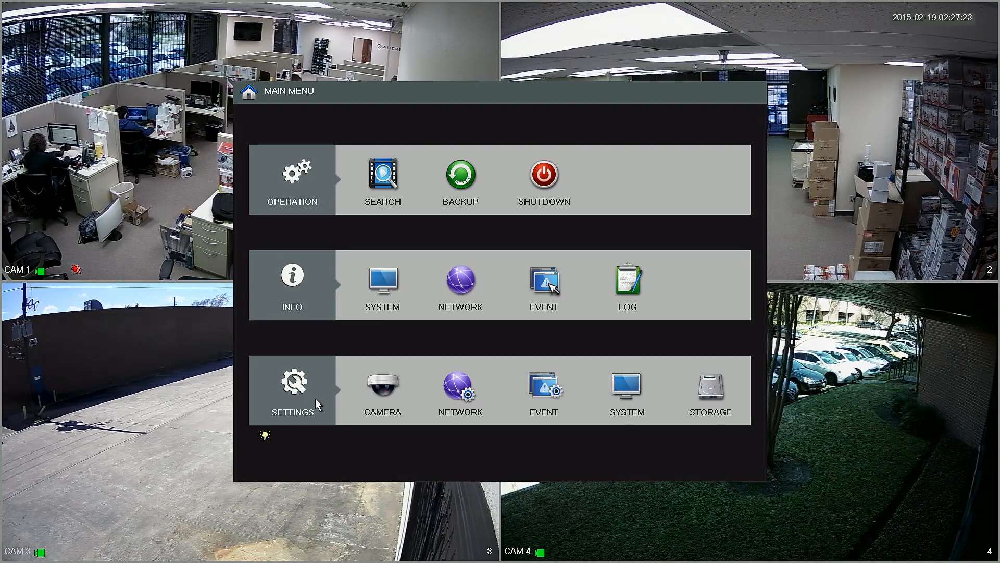
From the DVR main menu, reach Settings > Network > CONNECTION to view the port settings
{"action": "mouse_move", "coordinate": [461, 391]}
{"action": "left_click", "coordinate": [478, 411]}
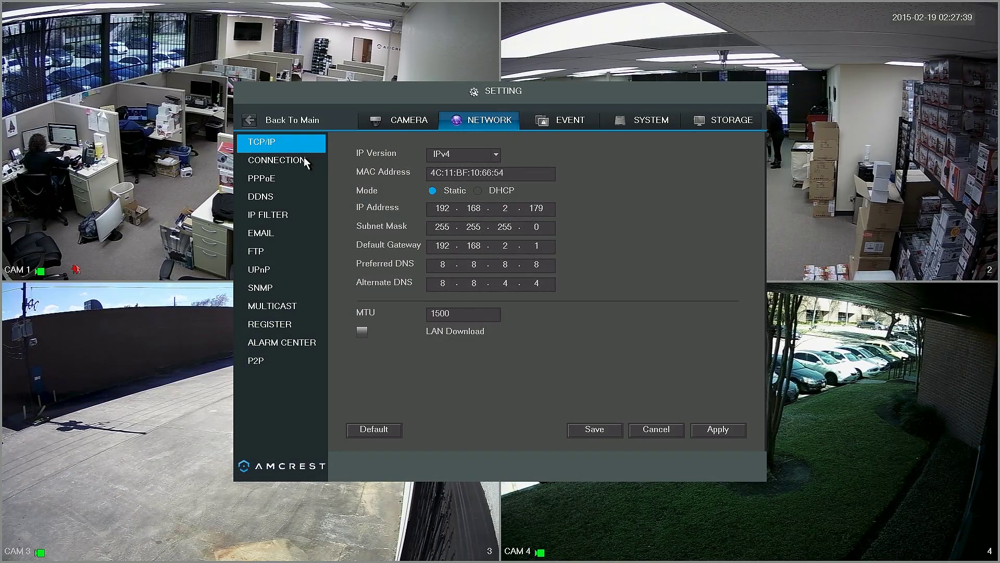
{"action": "left_click", "coordinate": [306, 162]}
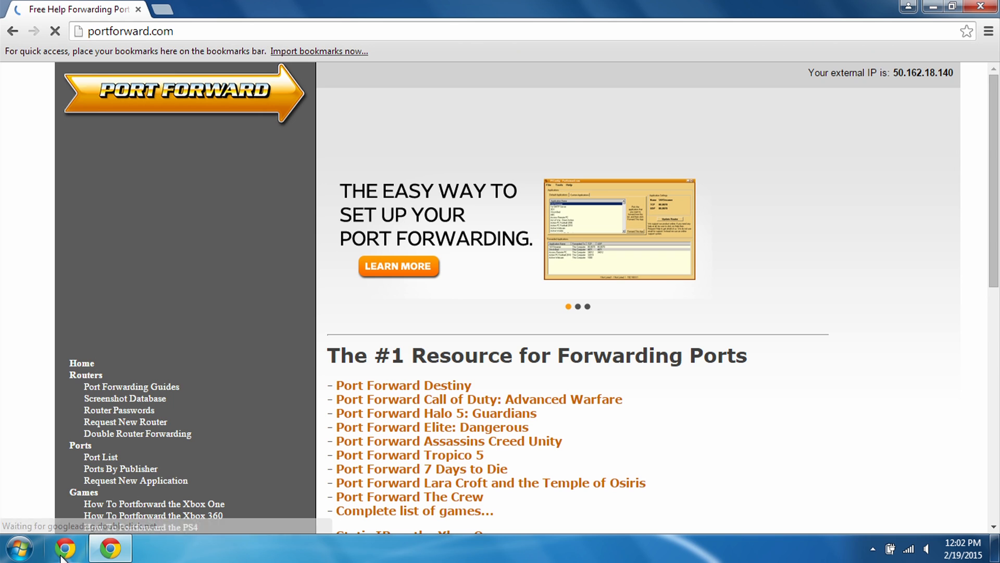
{"action": "scroll", "coordinate": [283, 359], "scroll_direction": "down", "scroll_amount": 2}
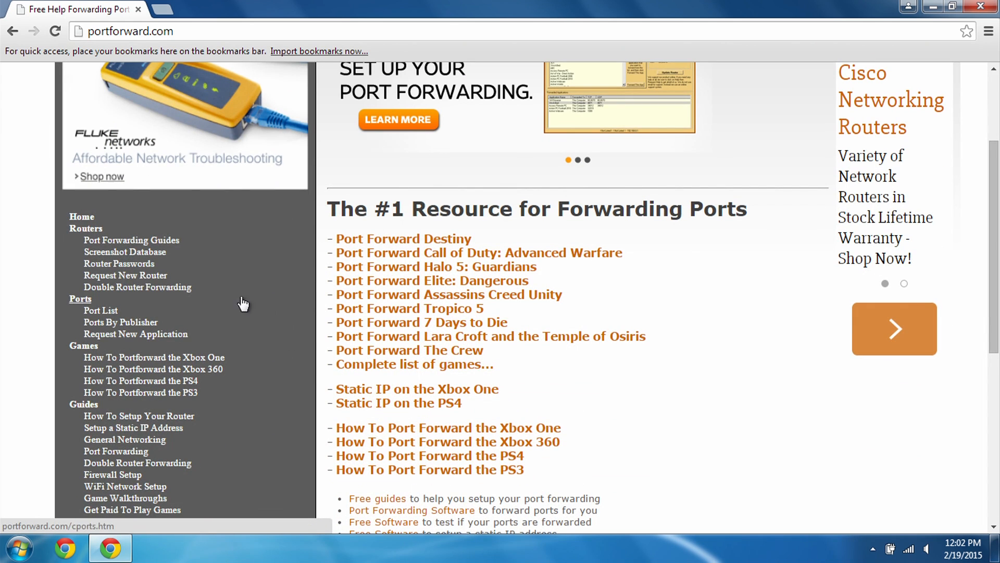
Reach the Linksys router list under letter L in Port Forwarding Guides, dismissing the PFConfig ad
{"action": "left_click", "coordinate": [174, 242]}
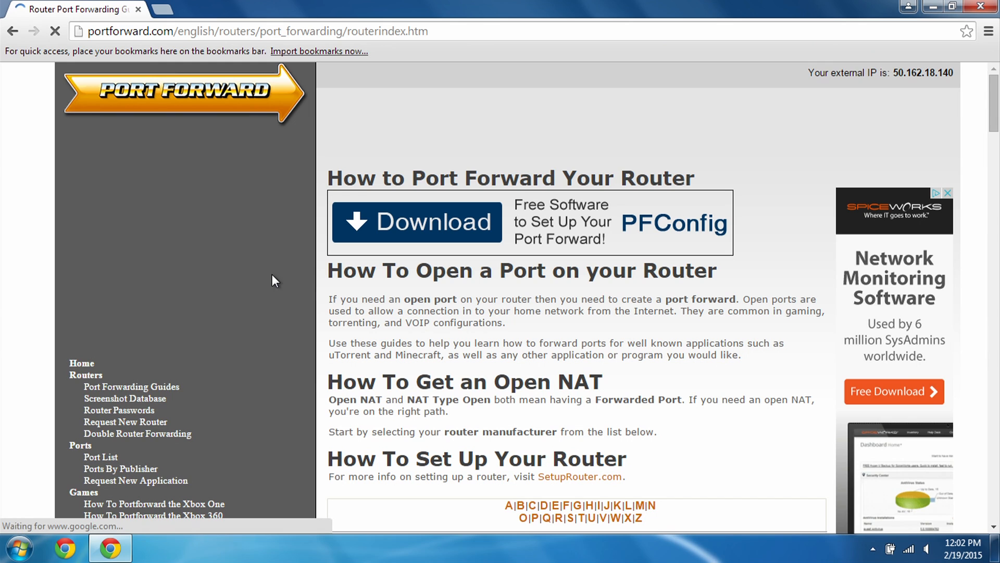
{"action": "scroll", "coordinate": [611, 383], "scroll_direction": "down", "scroll_amount": 1}
{"action": "scroll", "coordinate": [673, 399], "scroll_direction": "down", "scroll_amount": 2}
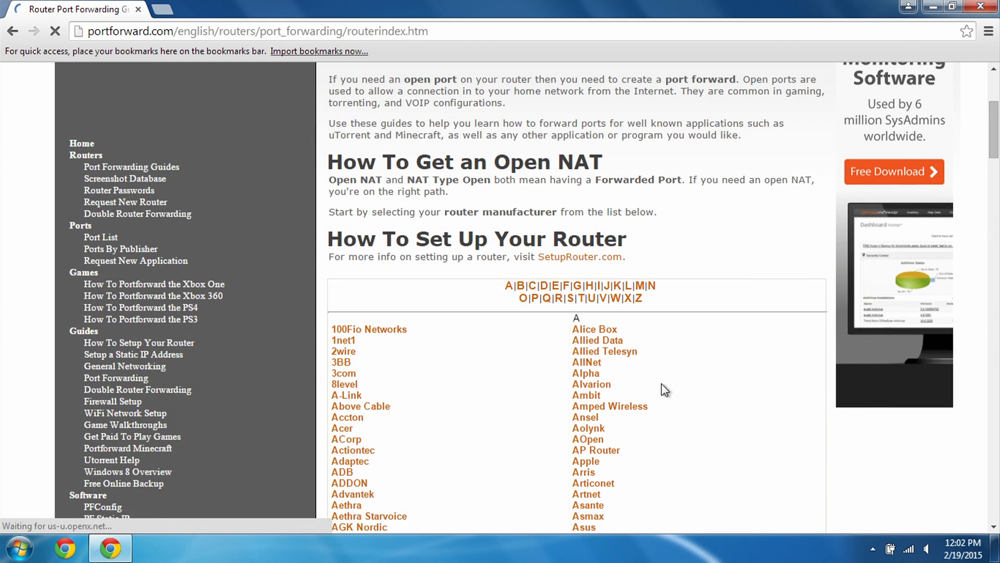
{"action": "left_click", "coordinate": [627, 287]}
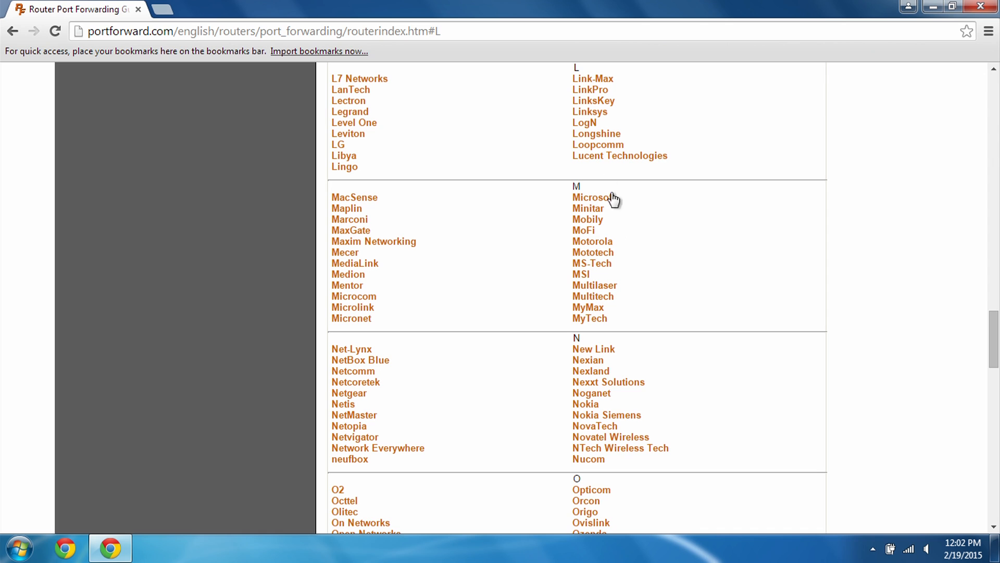
{"action": "left_click", "coordinate": [589, 111]}
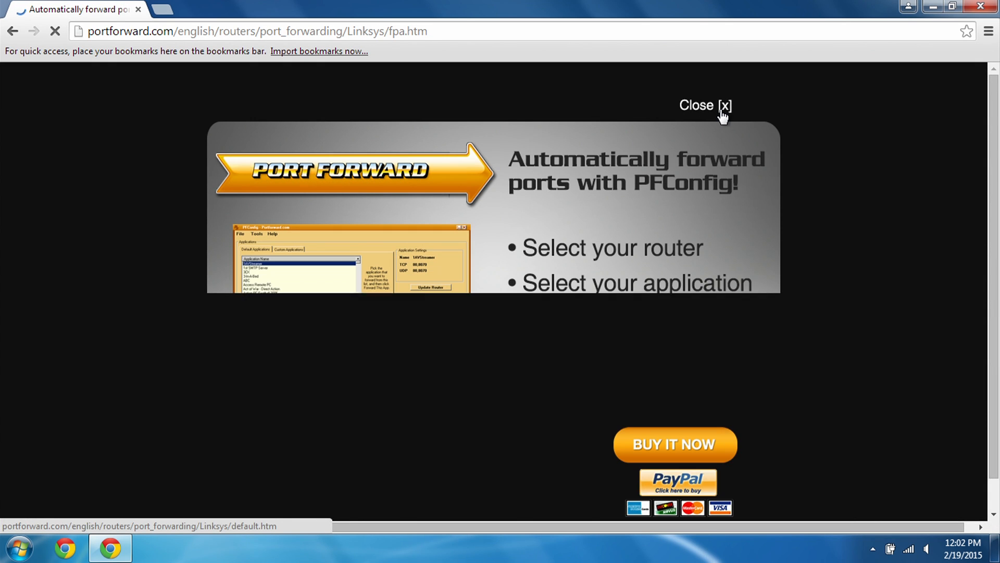
{"action": "left_click", "coordinate": [723, 109]}
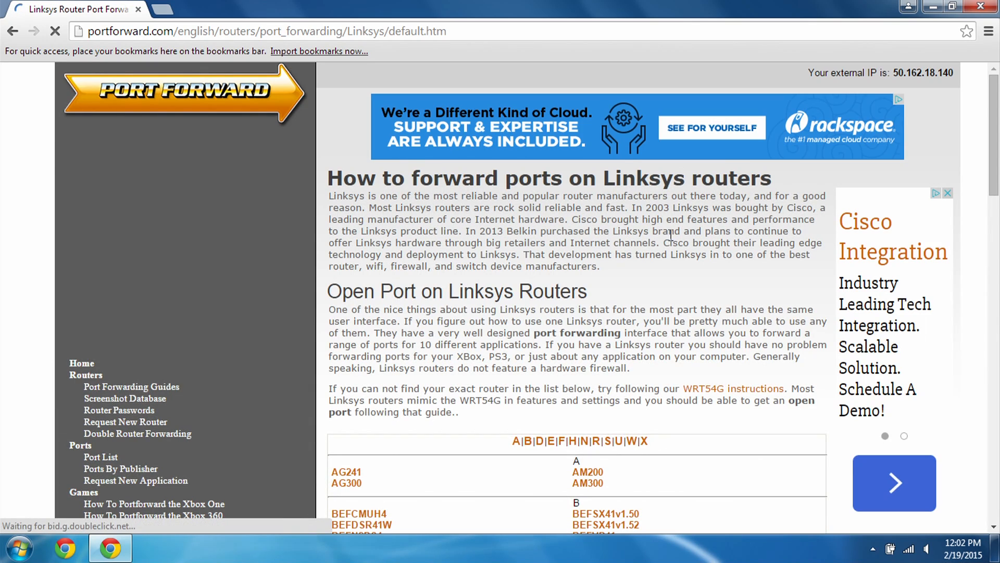
{"action": "scroll", "coordinate": [672, 267], "scroll_direction": "down", "scroll_amount": 3}
{"action": "scroll", "coordinate": [671, 281], "scroll_direction": "down", "scroll_amount": 5}
{"action": "scroll", "coordinate": [674, 293], "scroll_direction": "down", "scroll_amount": 3}
{"action": "scroll", "coordinate": [676, 298], "scroll_direction": "down", "scroll_amount": 4}
{"action": "scroll", "coordinate": [675, 298], "scroll_direction": "down", "scroll_amount": 1}
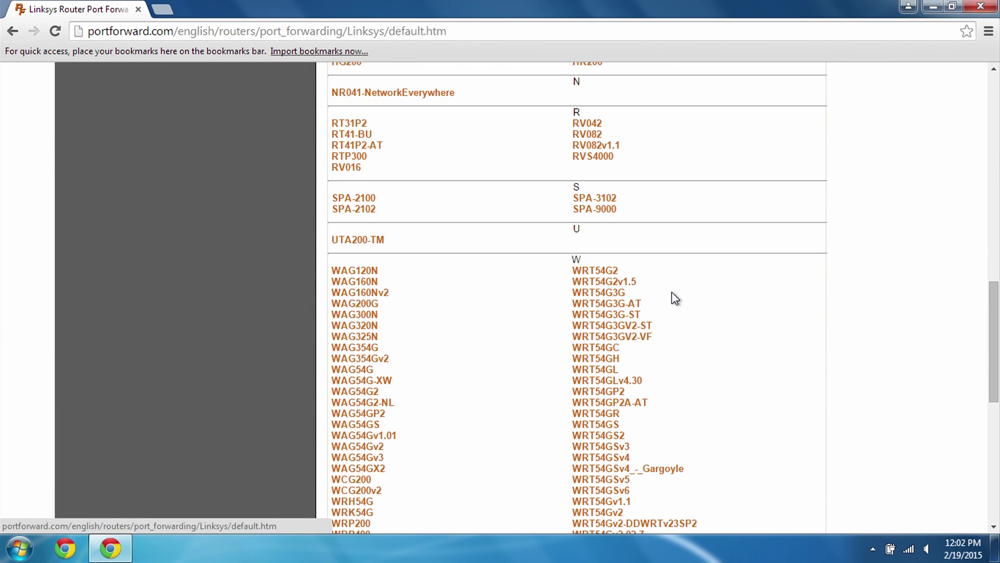
Open the WRT54G3G-AT router's Default Guide and read it to the footer
{"action": "left_click", "coordinate": [623, 304]}
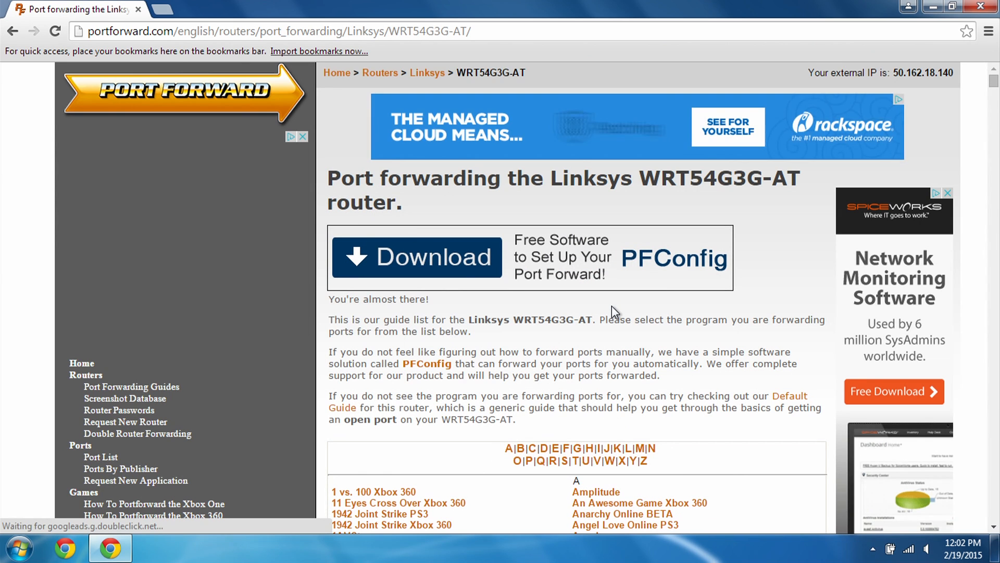
{"action": "scroll", "coordinate": [612, 306], "scroll_direction": "down", "scroll_amount": 2}
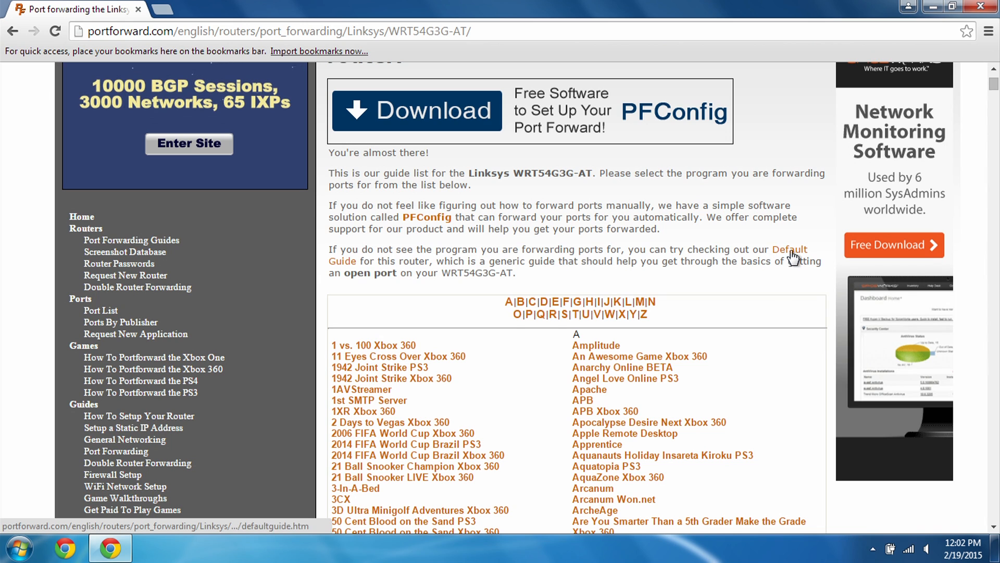
{"action": "left_click", "coordinate": [793, 255]}
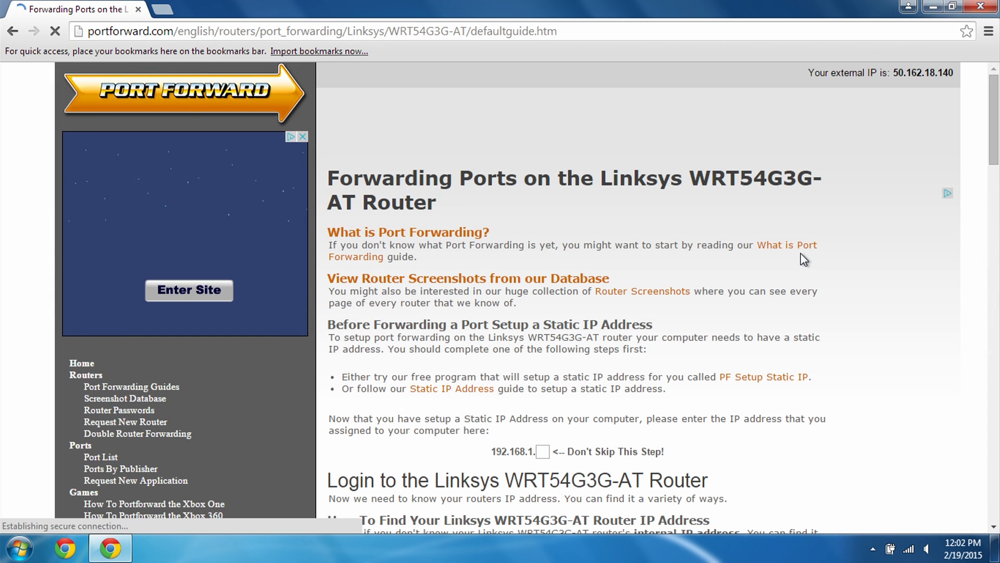
{"action": "scroll", "coordinate": [804, 259], "scroll_direction": "down", "scroll_amount": 2}
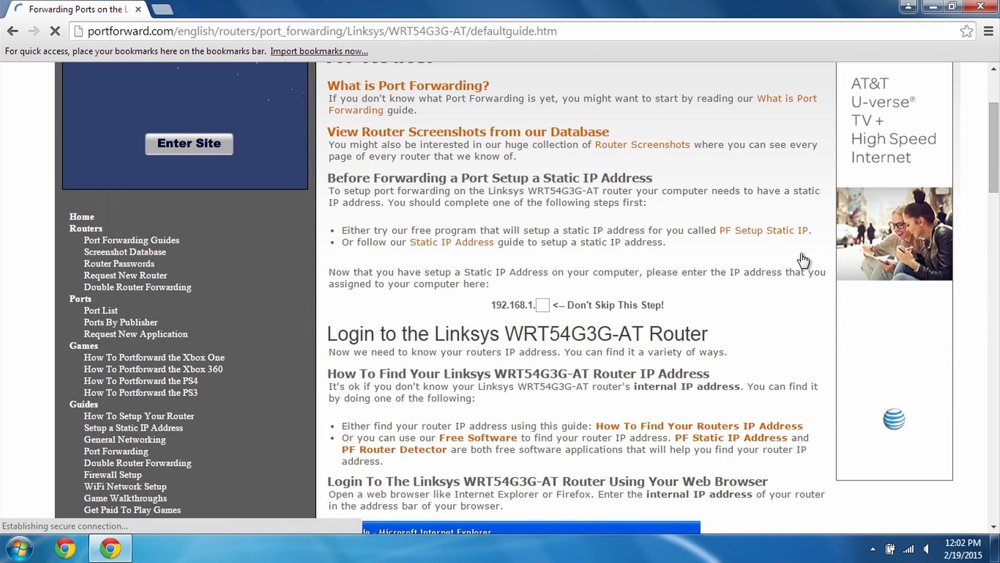
{"action": "scroll", "coordinate": [804, 259], "scroll_direction": "down", "scroll_amount": 2}
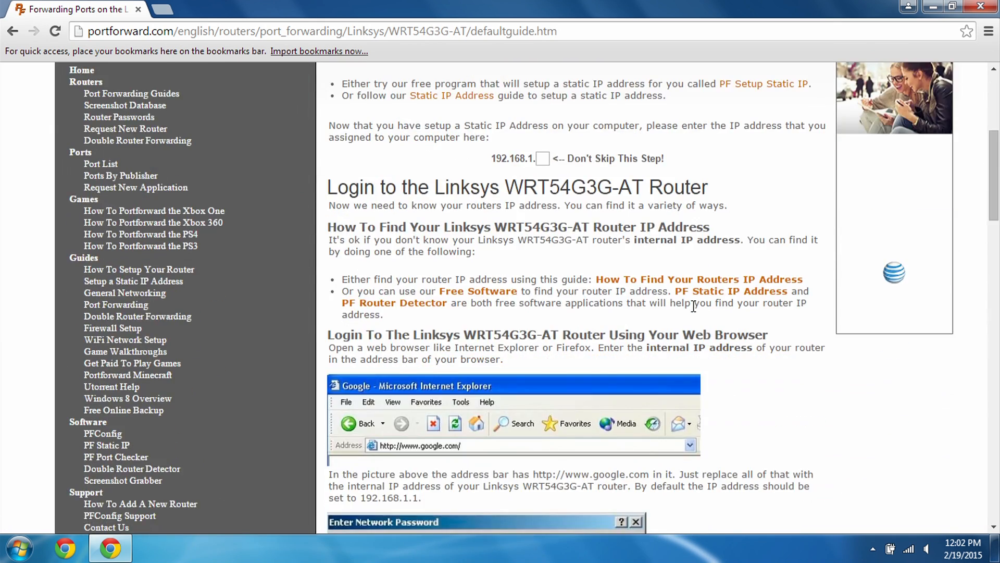
{"action": "scroll", "coordinate": [693, 306], "scroll_direction": "down", "scroll_amount": 2}
{"action": "scroll", "coordinate": [693, 311], "scroll_direction": "down", "scroll_amount": 2}
{"action": "scroll", "coordinate": [693, 311], "scroll_direction": "down", "scroll_amount": 2}
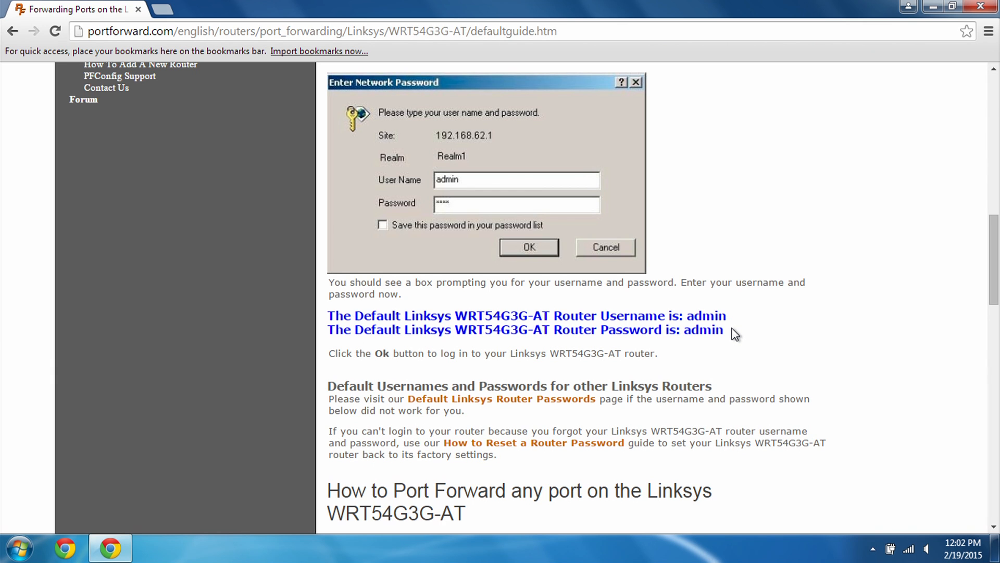
{"action": "scroll", "coordinate": [734, 333], "scroll_direction": "down", "scroll_amount": 2}
{"action": "scroll", "coordinate": [734, 334], "scroll_direction": "down", "scroll_amount": 2}
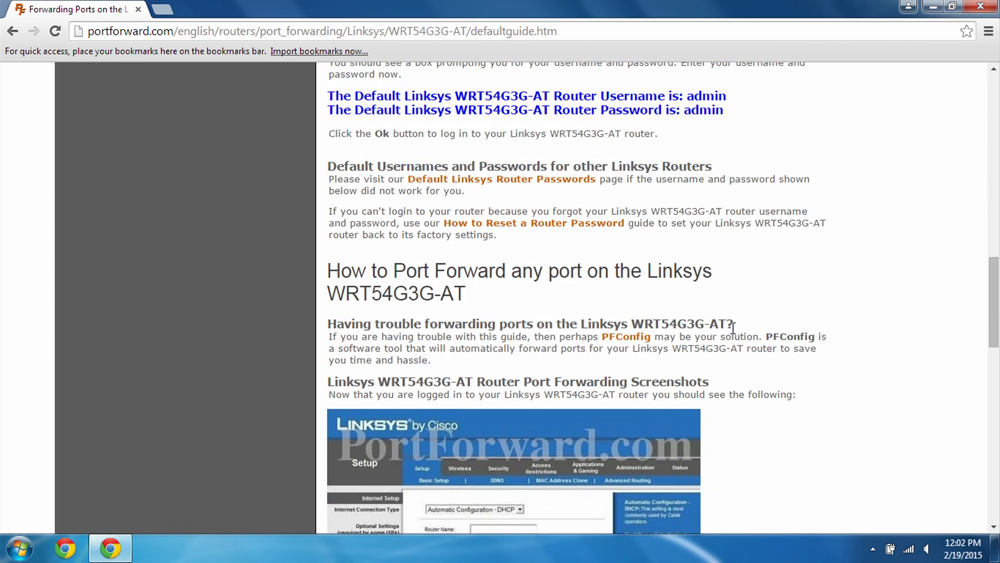
{"action": "scroll", "coordinate": [734, 334], "scroll_direction": "down", "scroll_amount": 2}
{"action": "scroll", "coordinate": [735, 333], "scroll_direction": "down", "scroll_amount": 2}
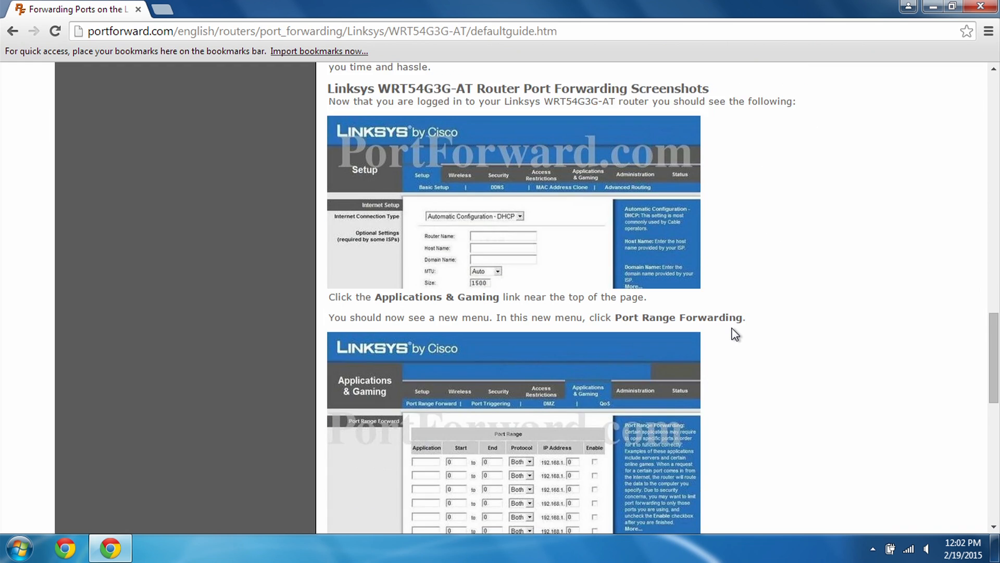
{"action": "scroll", "coordinate": [735, 334], "scroll_direction": "down", "scroll_amount": 1}
{"action": "scroll", "coordinate": [735, 334], "scroll_direction": "down", "scroll_amount": 1}
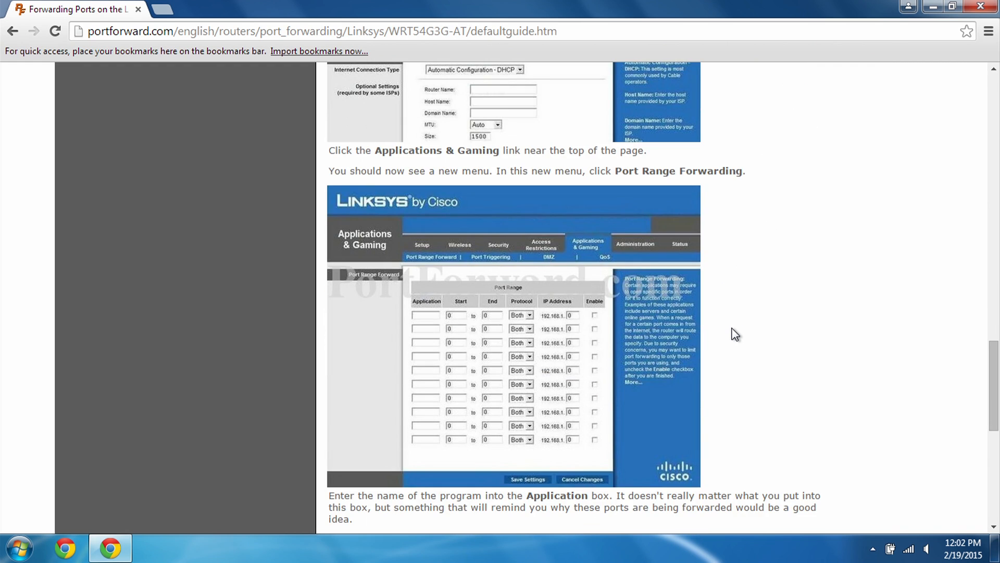
{"action": "scroll", "coordinate": [735, 334], "scroll_direction": "down", "scroll_amount": 2}
{"action": "scroll", "coordinate": [735, 334], "scroll_direction": "down", "scroll_amount": 2}
{"action": "scroll", "coordinate": [735, 334], "scroll_direction": "down", "scroll_amount": 1}
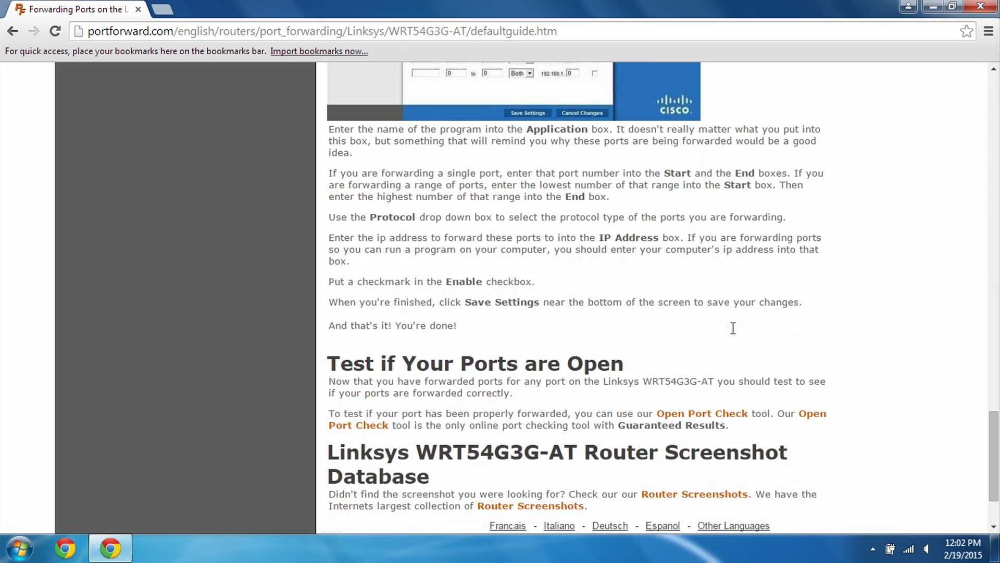
{"action": "scroll", "coordinate": [735, 334], "scroll_direction": "down", "scroll_amount": 1}
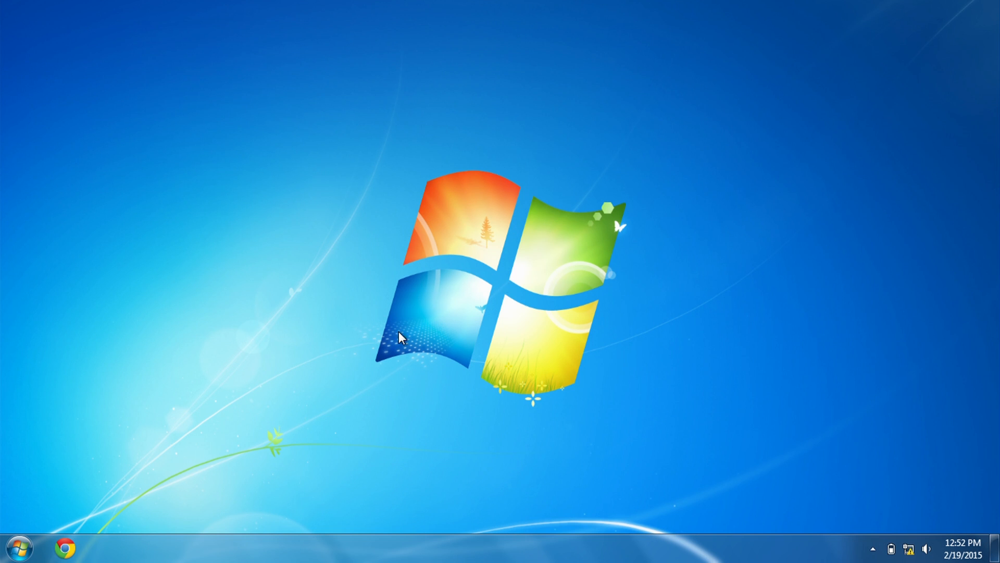
Start a new Chrome window and begin entering the router address 192.168.2.1
{"action": "left_click", "coordinate": [64, 547]}
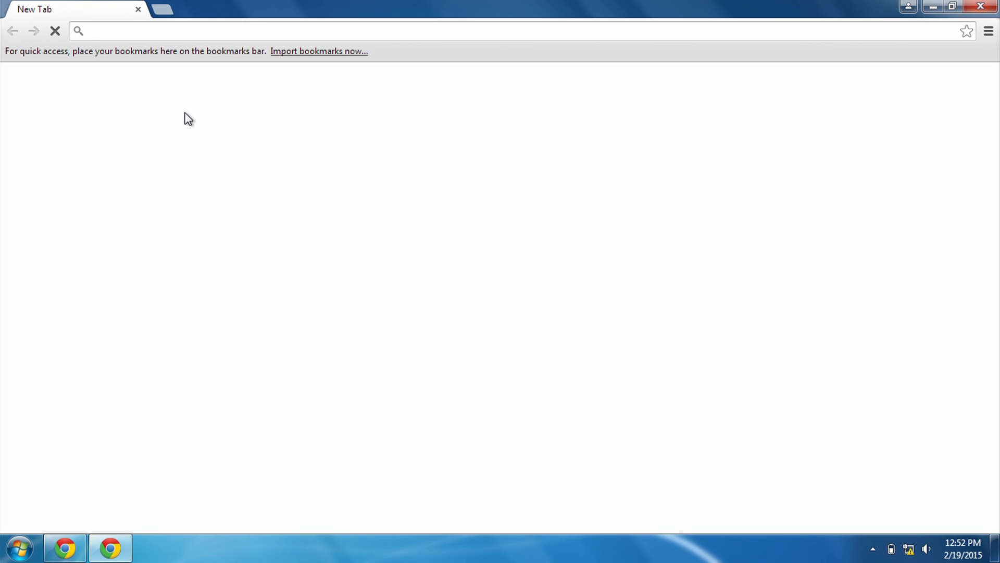
{"action": "type", "text": "192.168"}
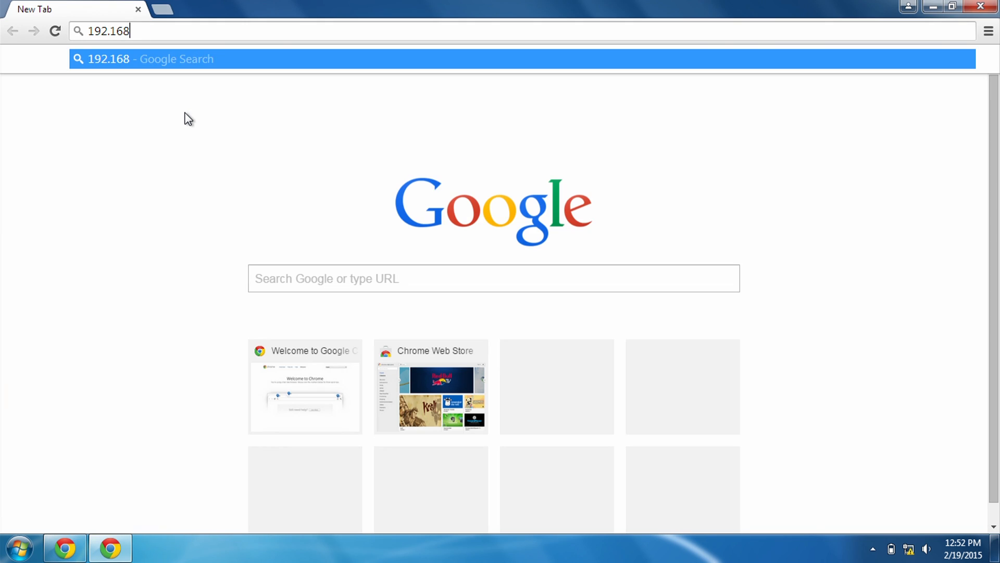
{"action": "type", "text": ".2.1"}
Log into the router at 192.168.2.1, enter its advanced settings and decline saving the password
{"action": "key", "text": "Return"}
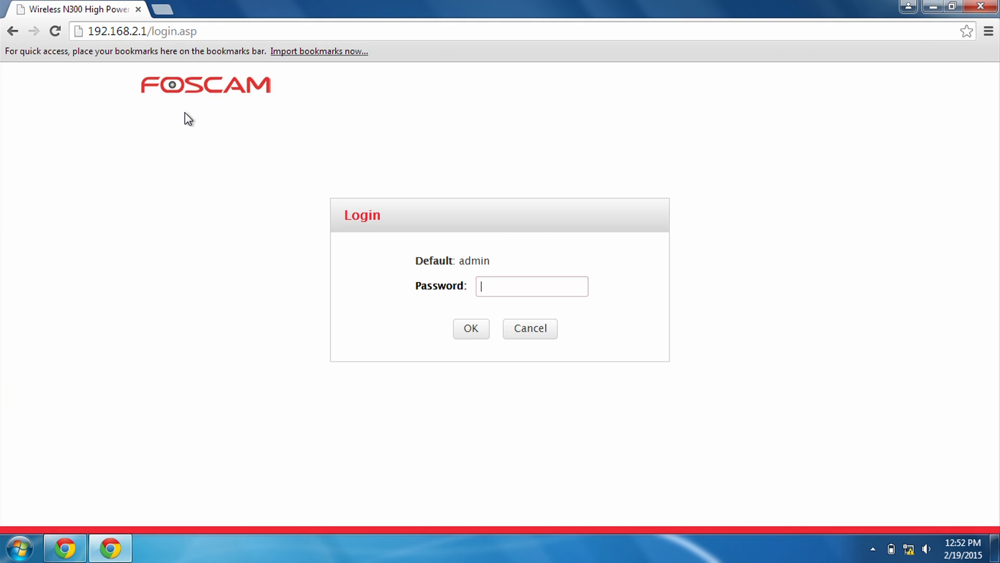
{"action": "key", "text": "Return"}
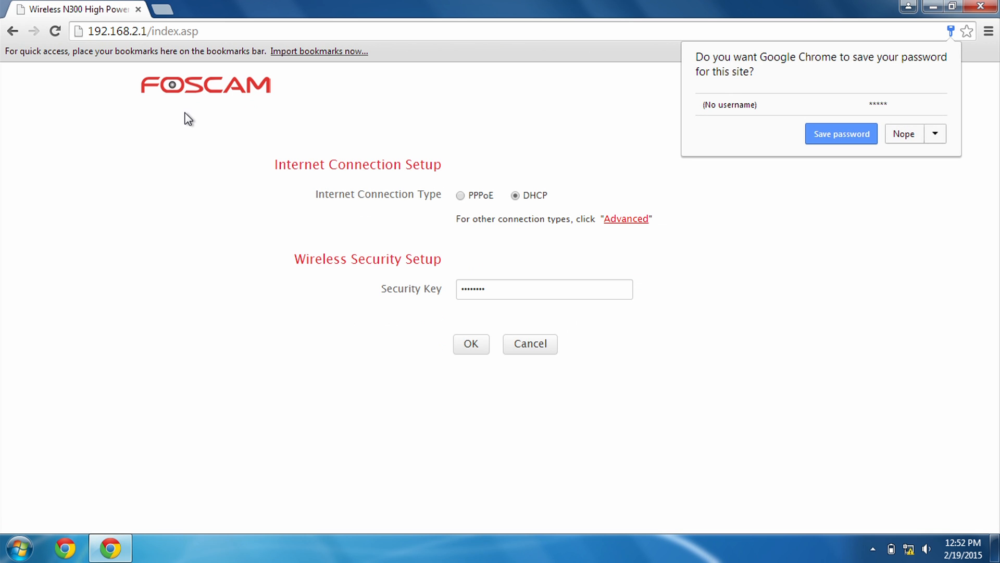
{"action": "left_click", "coordinate": [487, 349]}
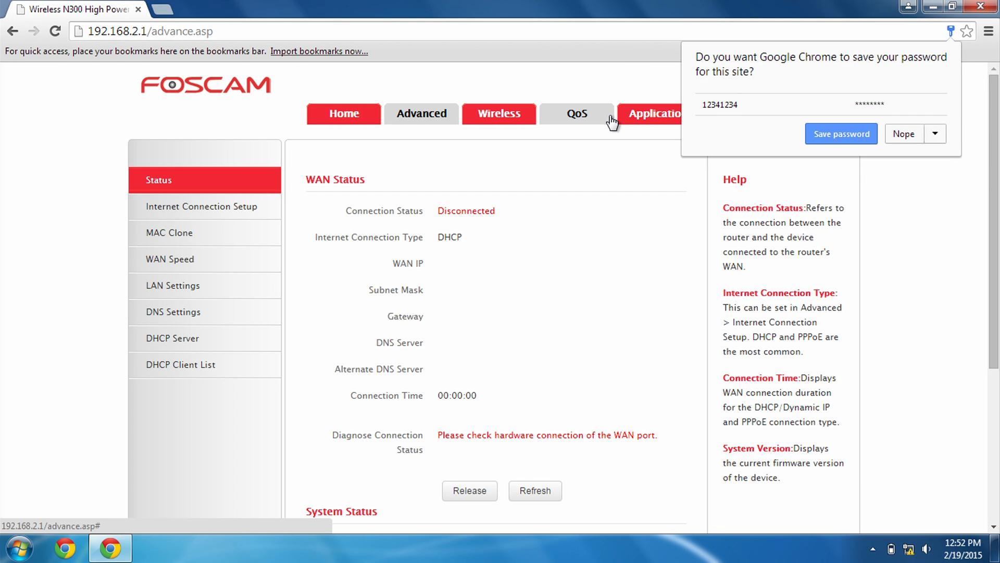
{"action": "left_click", "coordinate": [899, 137]}
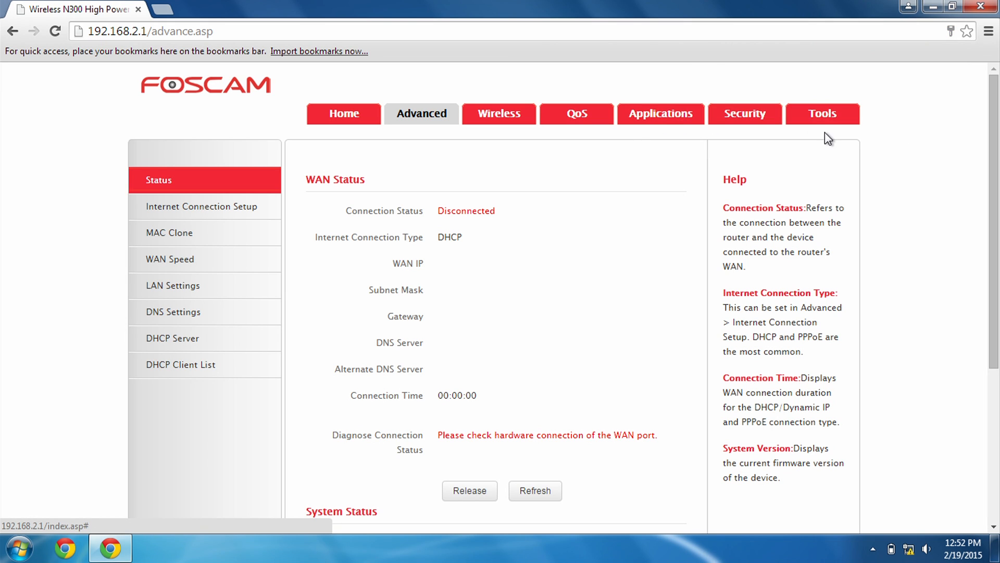
{"action": "left_click", "coordinate": [680, 116]}
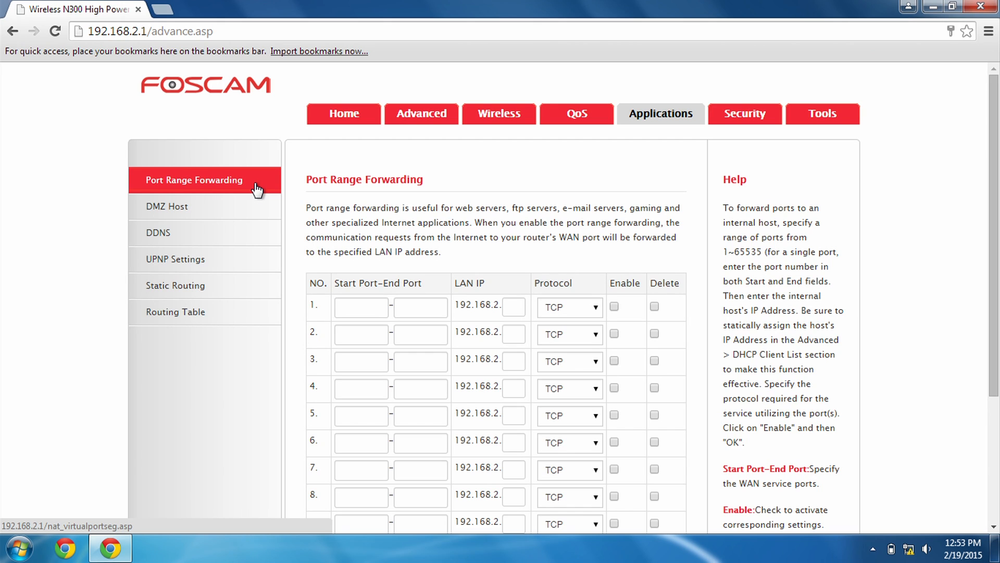
{"action": "left_click", "coordinate": [374, 309]}
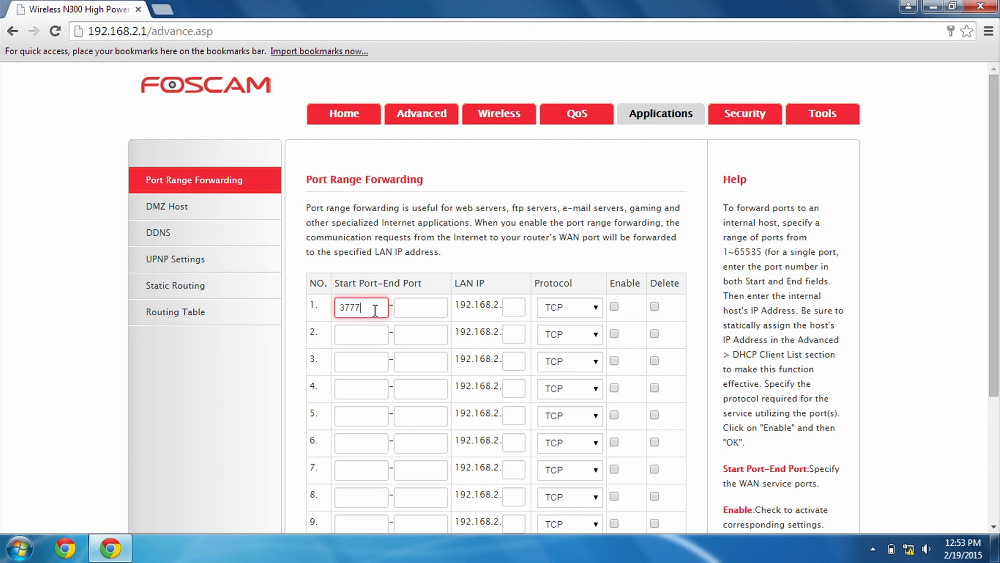
{"action": "type", "text": "6"}
{"action": "left_click", "coordinate": [435, 308]}
{"action": "type", "text": "37776"}
{"action": "left_click", "coordinate": [515, 305]}
{"action": "type", "text": "179"}
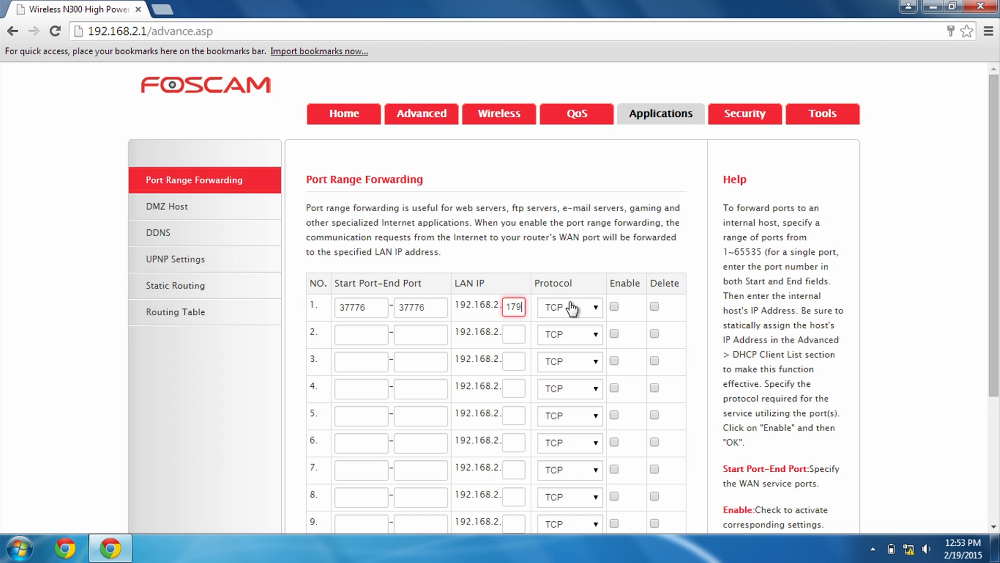
{"action": "left_click", "coordinate": [590, 307]}
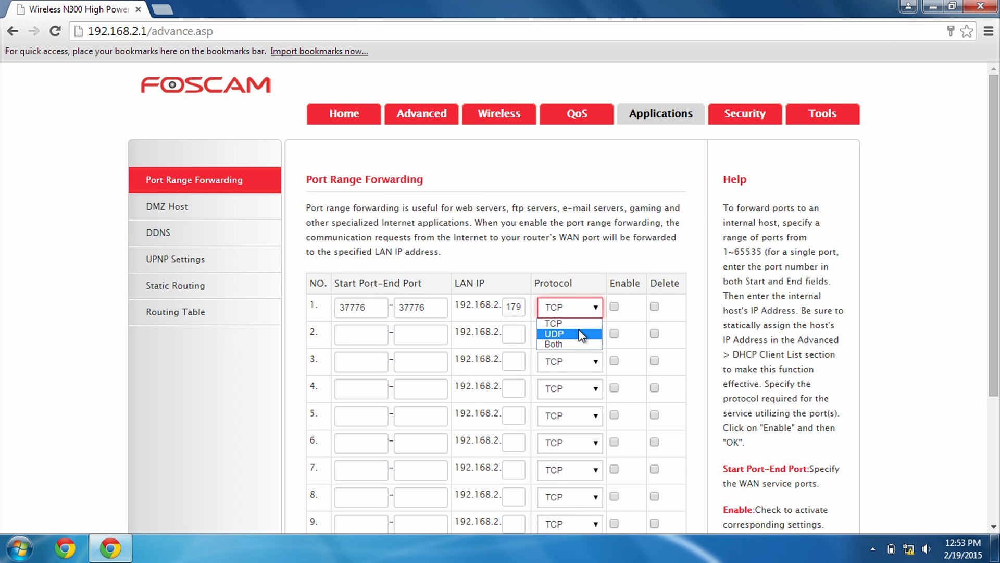
{"action": "left_click", "coordinate": [578, 322]}
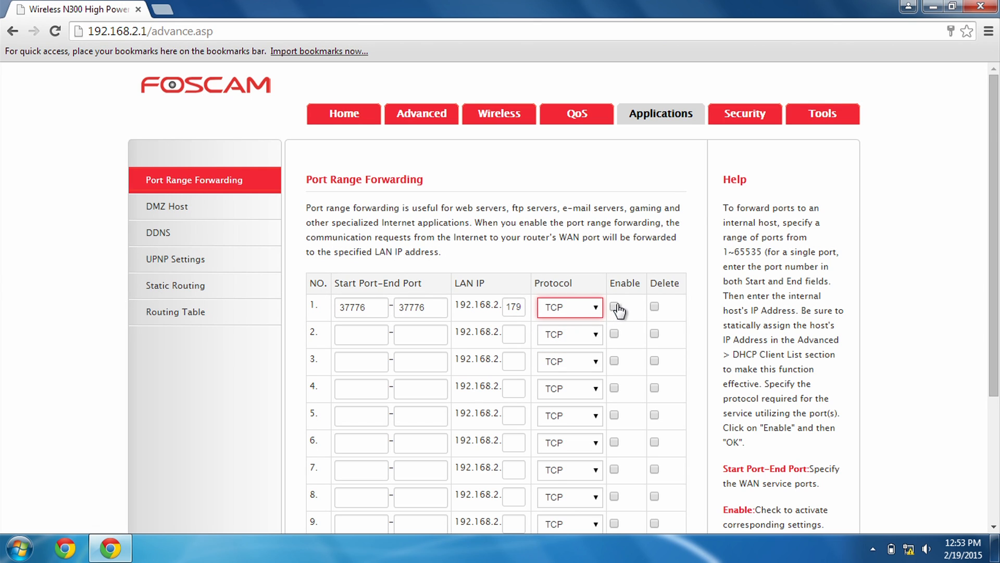
{"action": "left_click", "coordinate": [615, 307]}
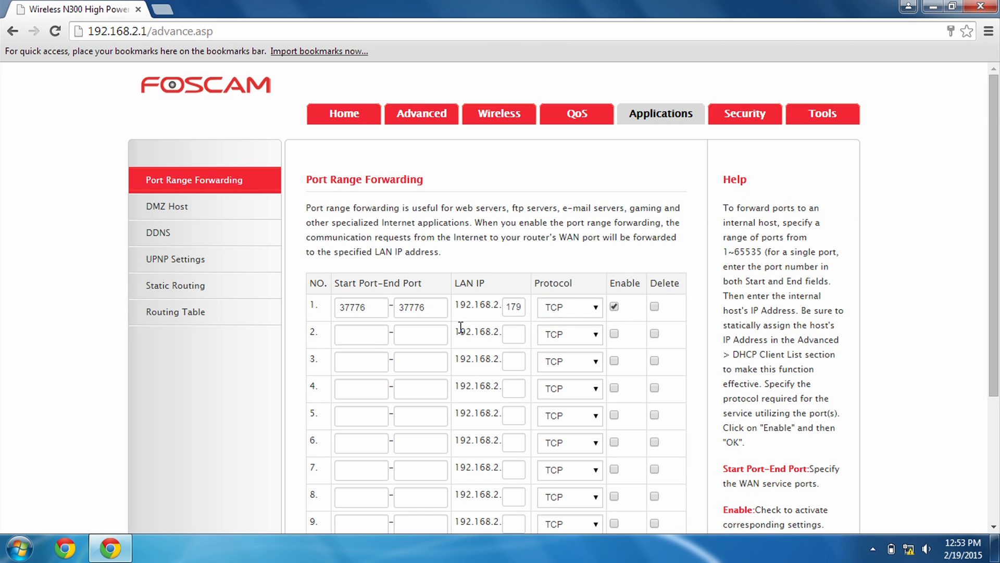
{"action": "left_click", "coordinate": [367, 335]}
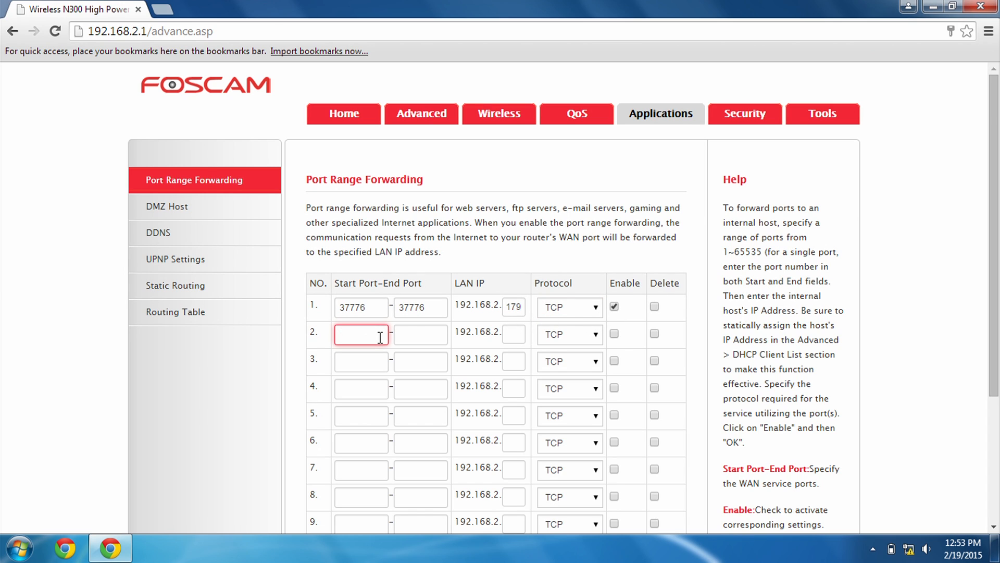
{"action": "type", "text": "37777"}
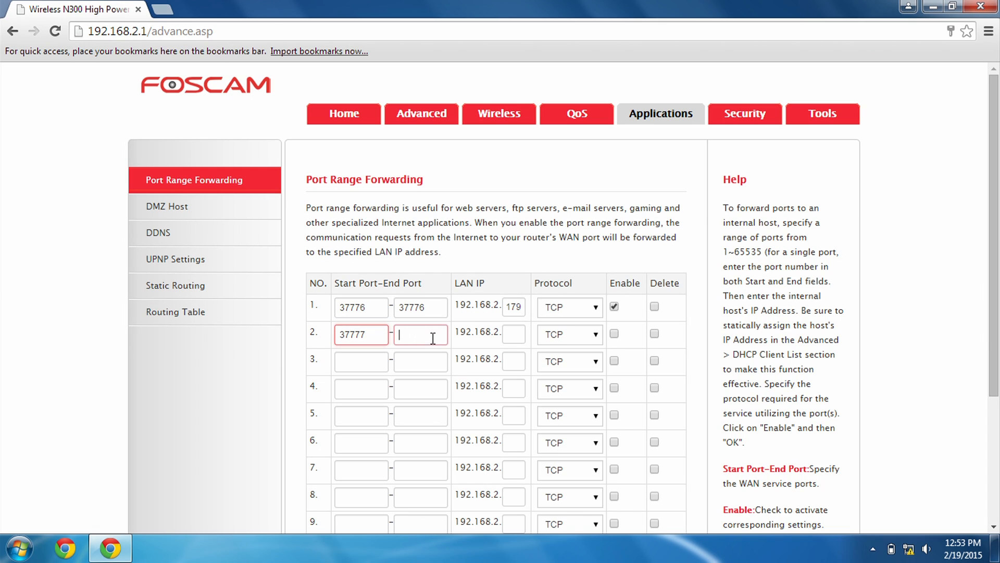
{"action": "left_click", "coordinate": [422, 334]}
{"action": "type", "text": "37777"}
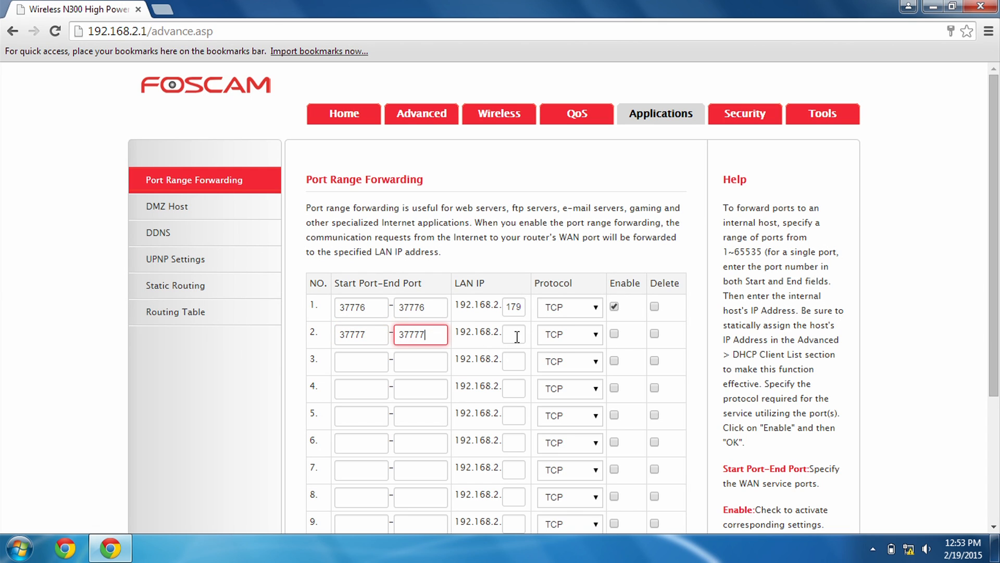
{"action": "left_click", "coordinate": [517, 335]}
{"action": "type", "text": "179"}
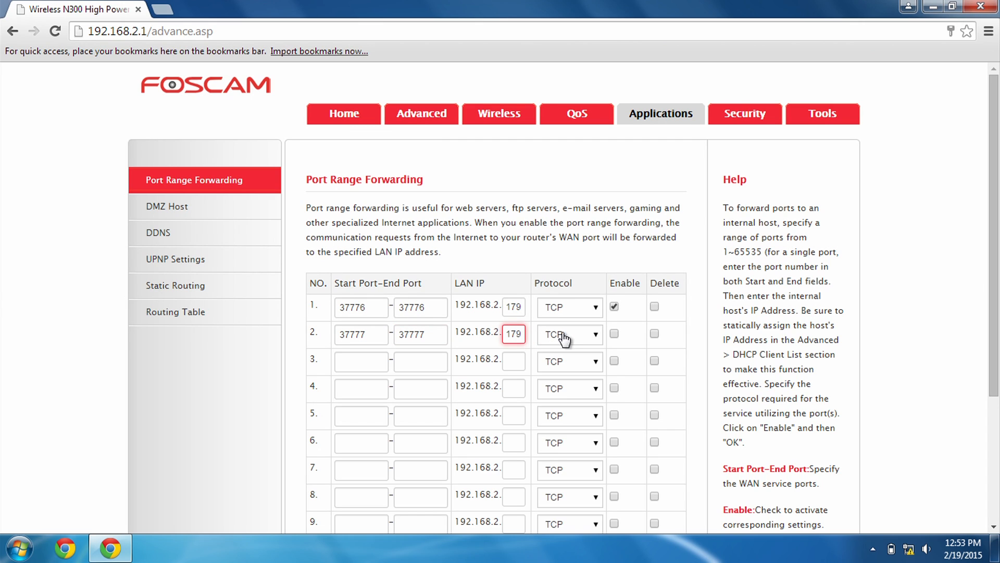
{"action": "left_click", "coordinate": [615, 335]}
{"action": "left_click", "coordinate": [384, 363]}
{"action": "type", "text": "37778"}
{"action": "left_click", "coordinate": [436, 363]}
{"action": "type", "text": "37778"}
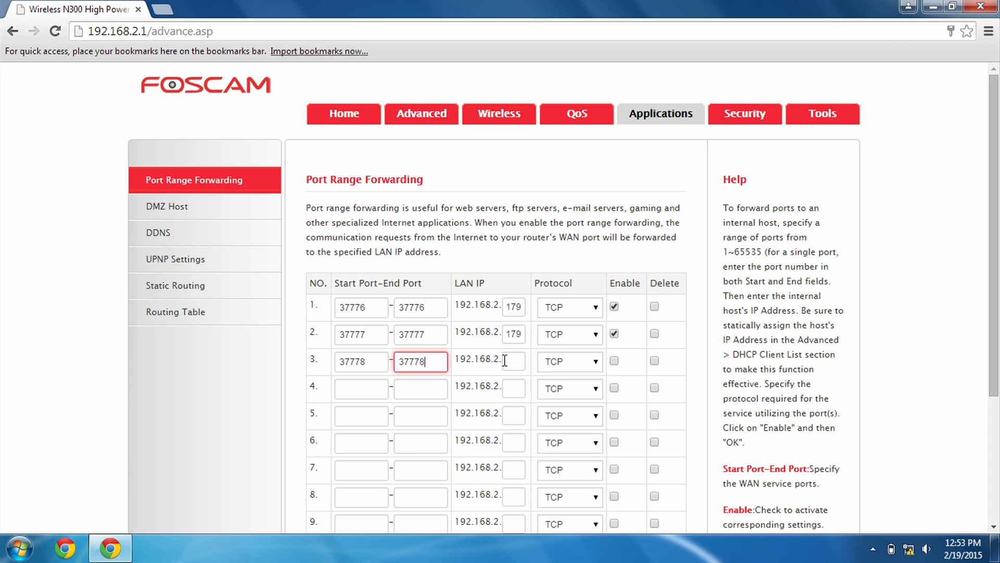
{"action": "left_click", "coordinate": [514, 360]}
{"action": "type", "text": "179"}
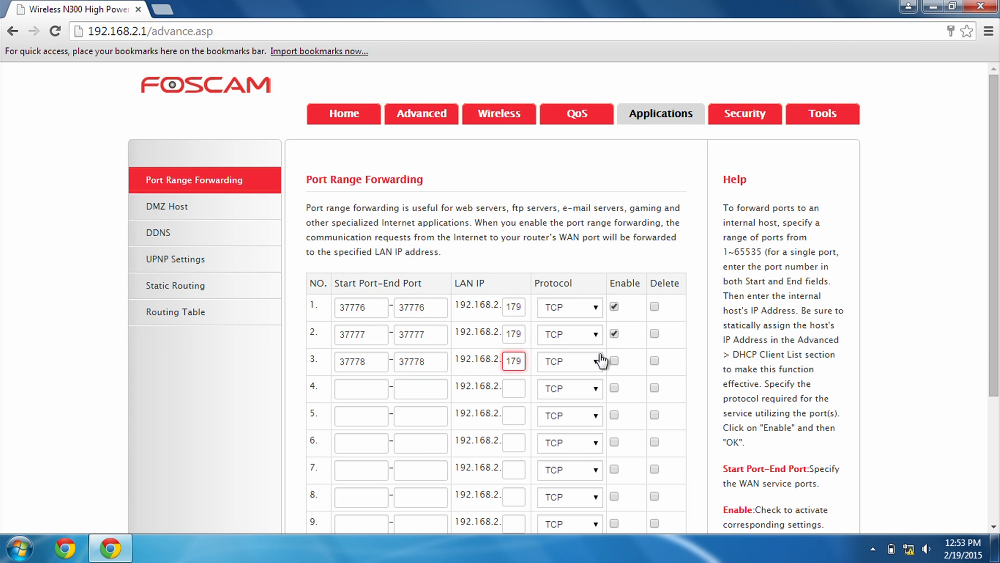
{"action": "left_click", "coordinate": [597, 361]}
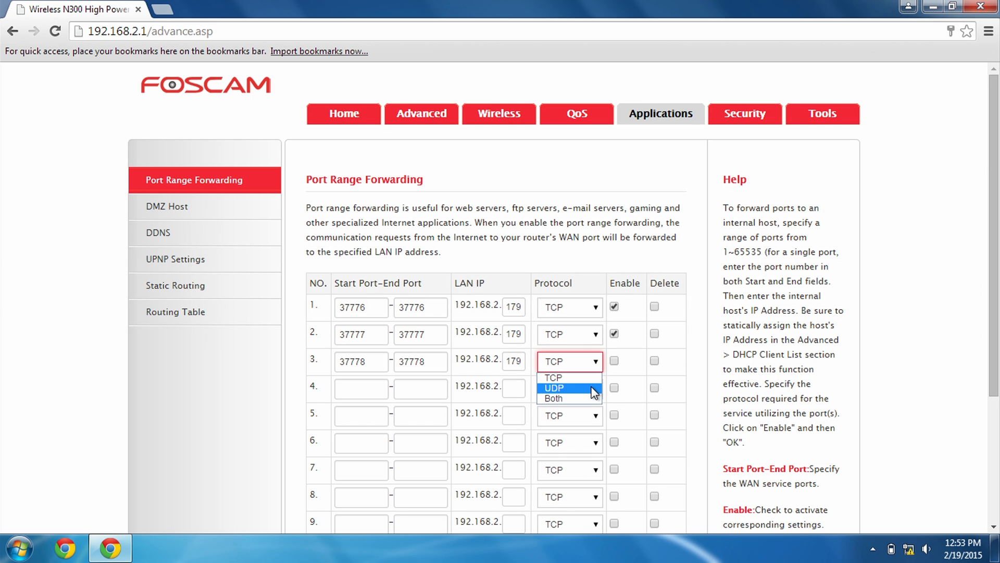
{"action": "left_click", "coordinate": [593, 390]}
{"action": "left_click", "coordinate": [615, 361]}
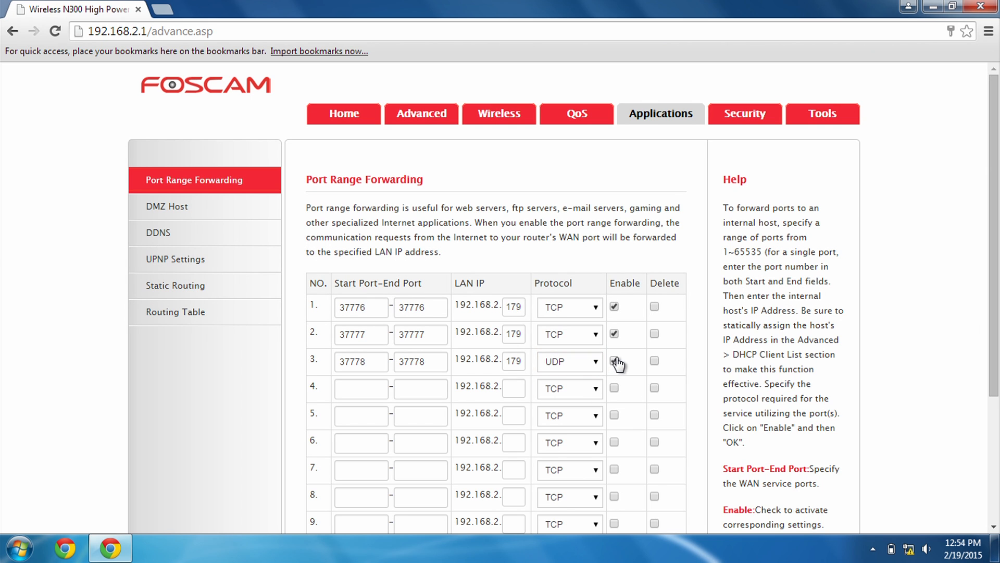
{"action": "scroll", "coordinate": [609, 375], "scroll_direction": "down", "scroll_amount": 3}
{"action": "left_click", "coordinate": [467, 462]}
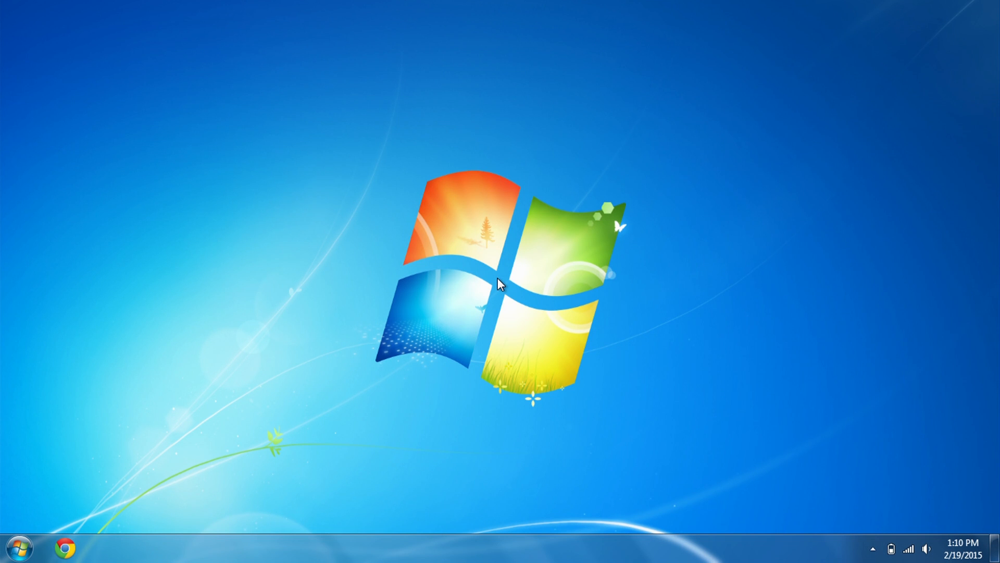
Log into the DVR at its quickddns address on port 37776 as admin and open all four live feeds
{"action": "left_click", "coordinate": [65, 547]}
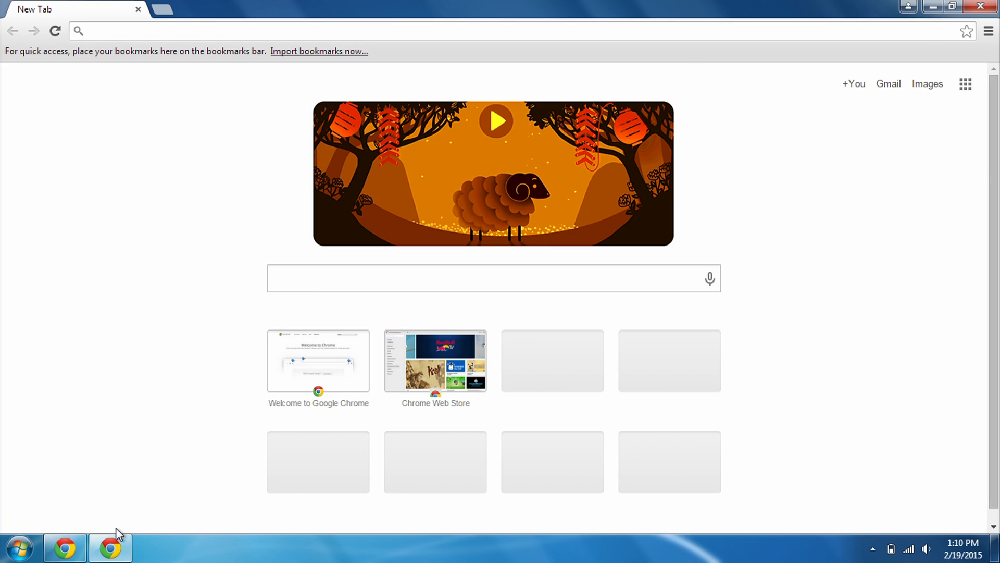
{"action": "type", "text": "4c"}
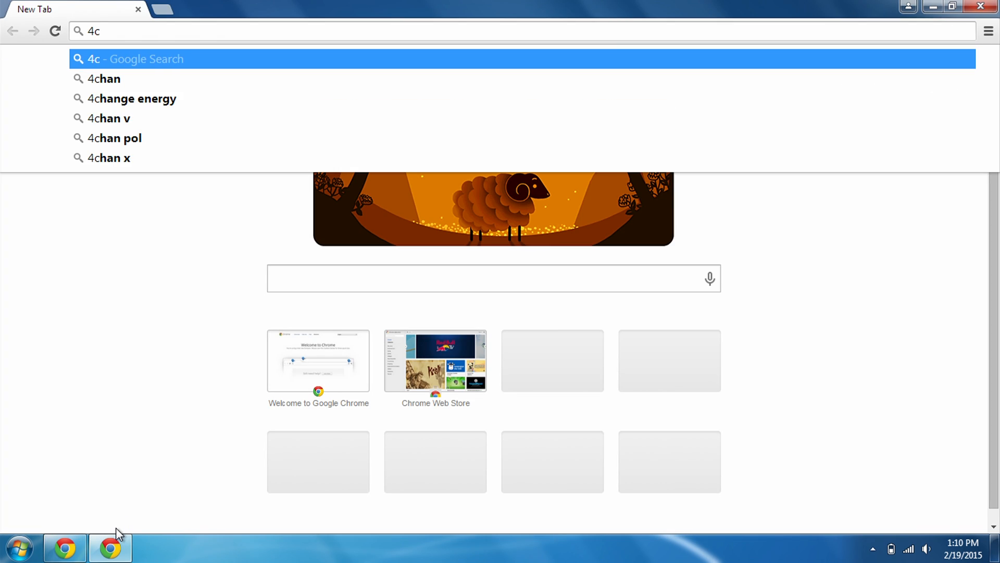
{"action": "type", "text": "11bf106654.quickddns.com:37776"}
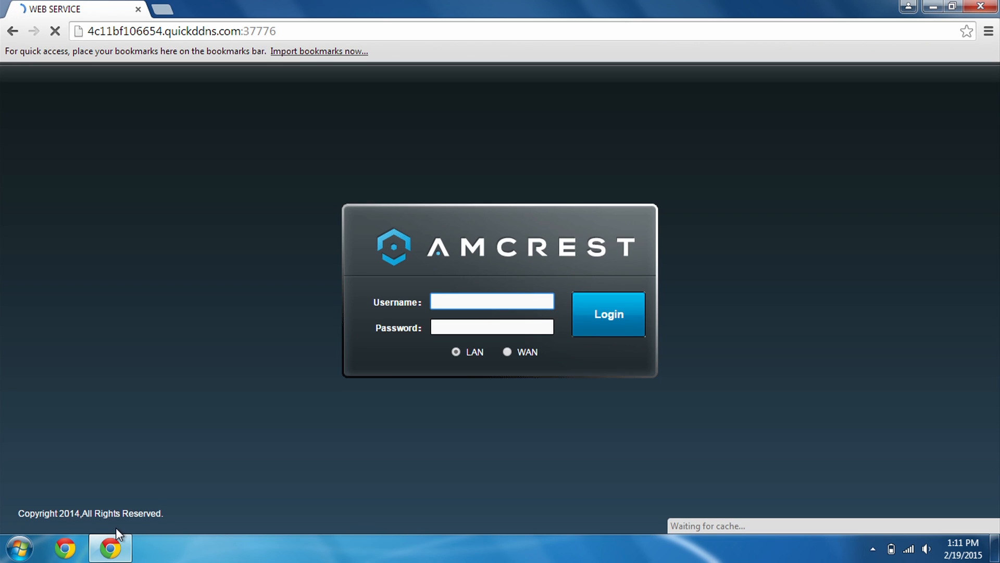
{"action": "key", "text": "Tab"}
{"action": "key", "text": "Return"}
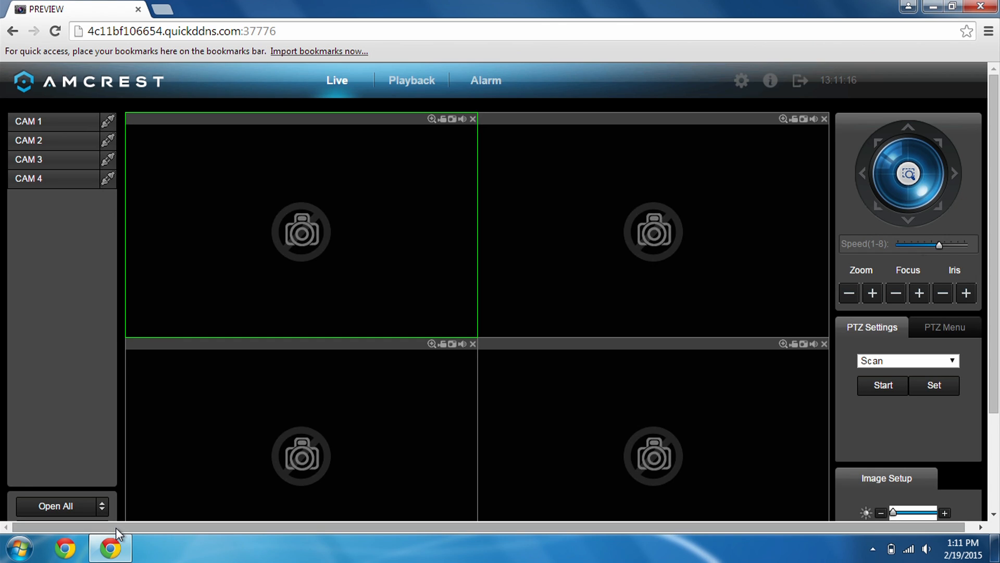
{"action": "left_click", "coordinate": [78, 506]}
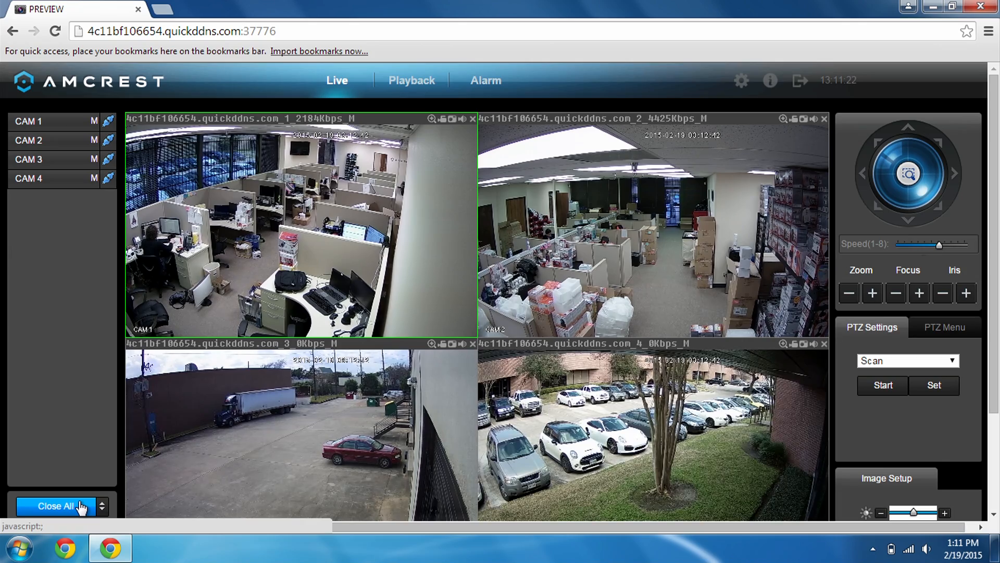
{"action": "scroll", "coordinate": [91, 452], "scroll_direction": "down", "scroll_amount": 1}
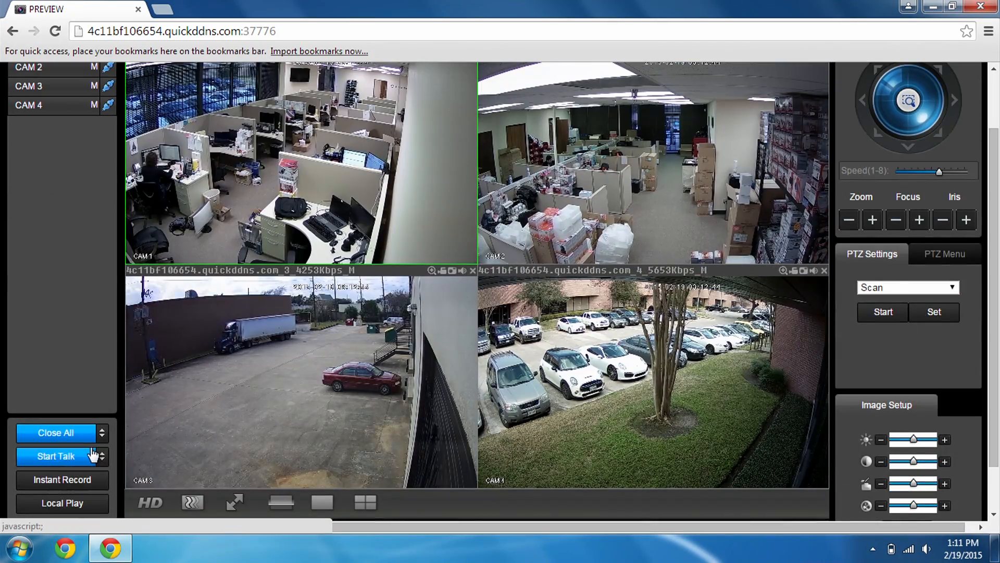